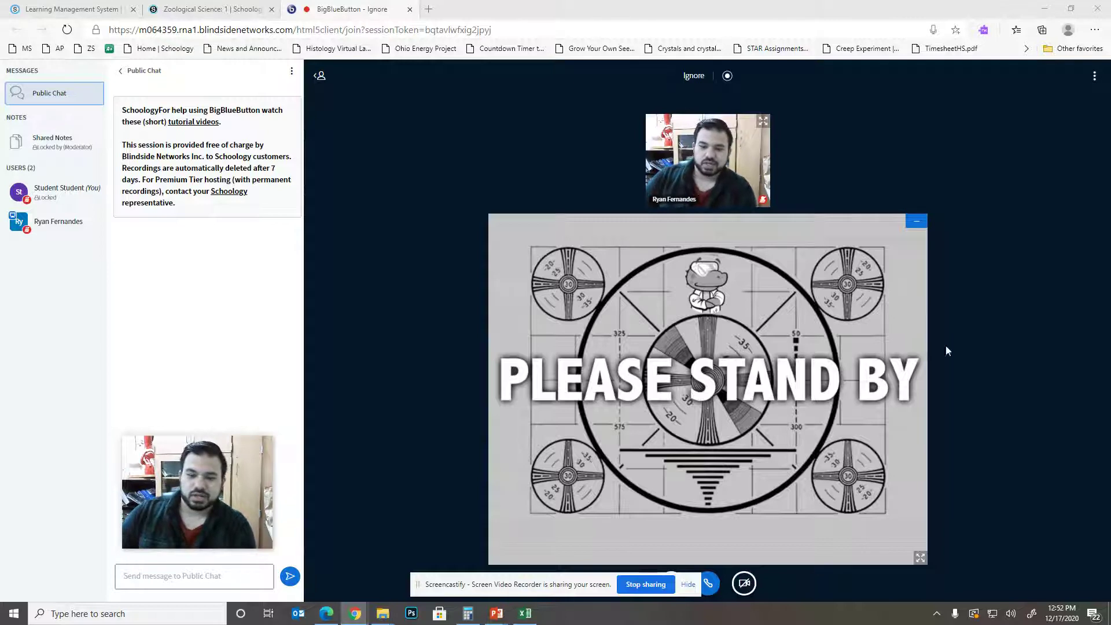
Hide the Screencastify 'sharing your screen' notice so the conference controls are visible.
left_click(689, 586)
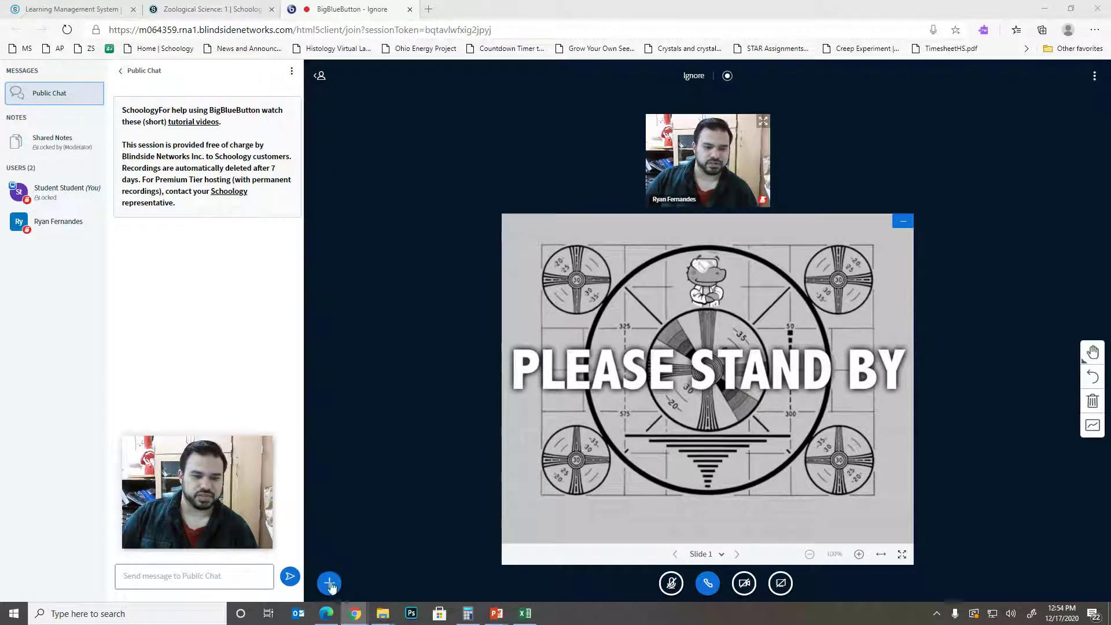
Queue 'How to Embed Video In ppt.pptx' from the computer in the Presentation upload dialog.
left_click(329, 584)
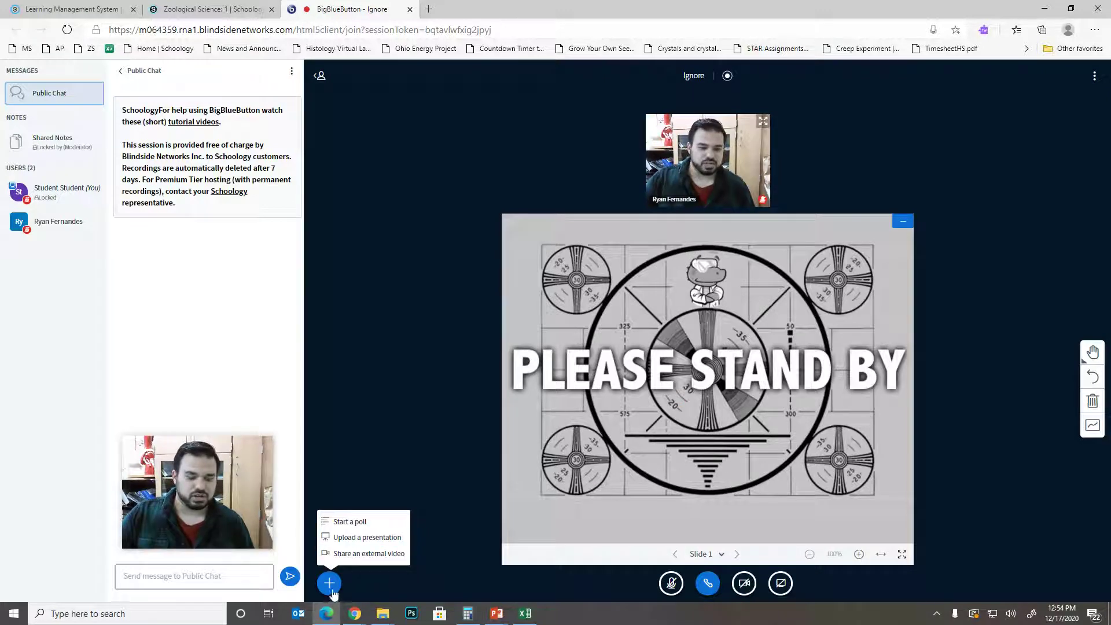
left_click(365, 537)
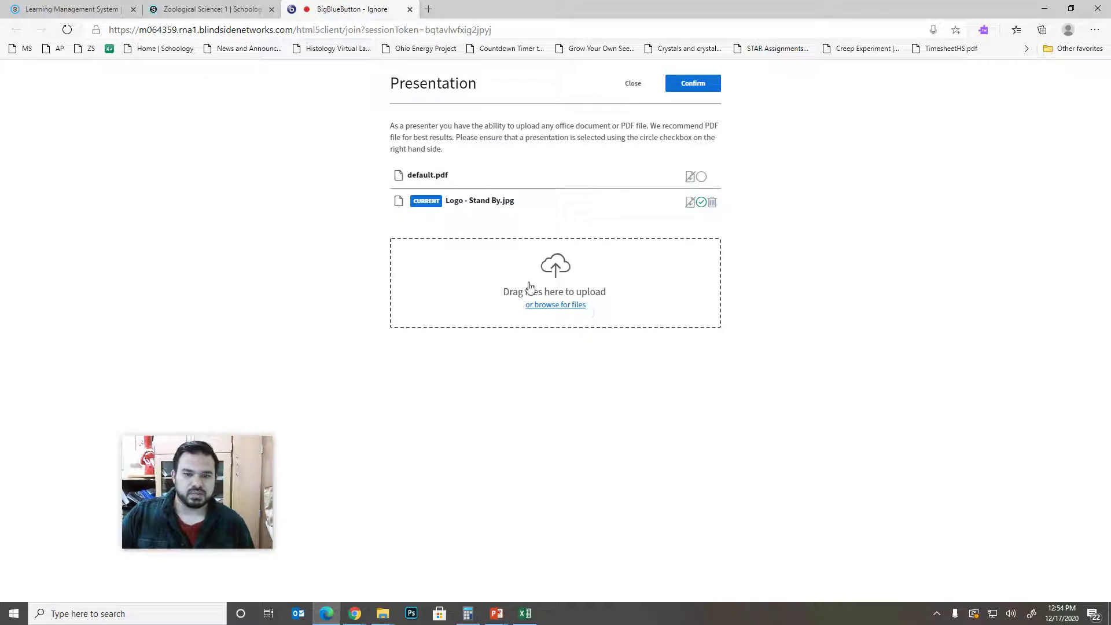
left_click(568, 289)
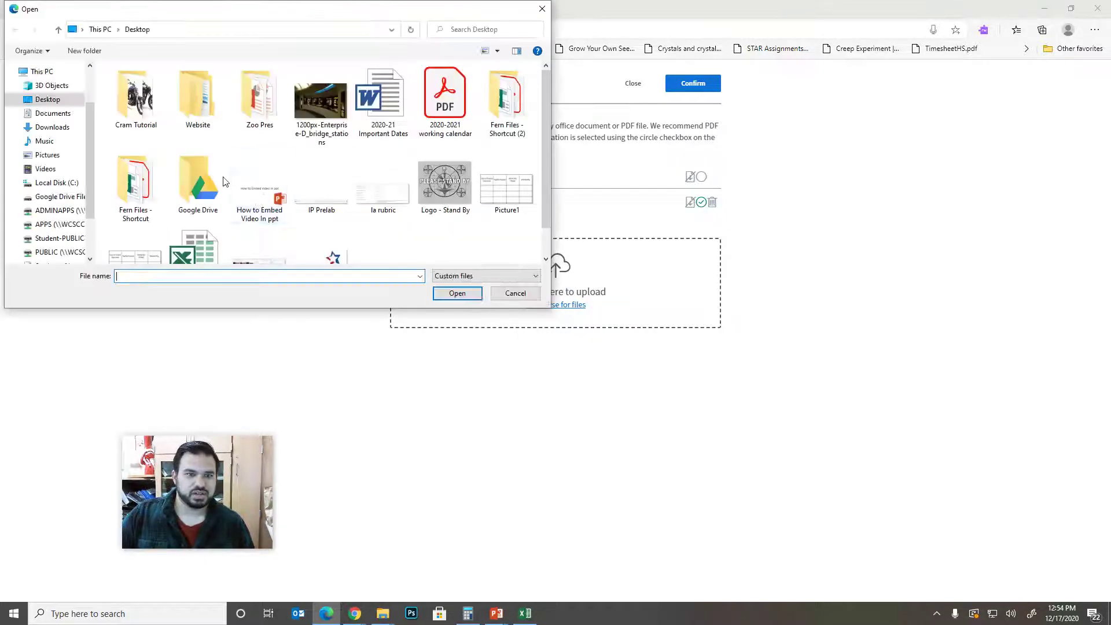
scroll(209, 179, "down", 1)
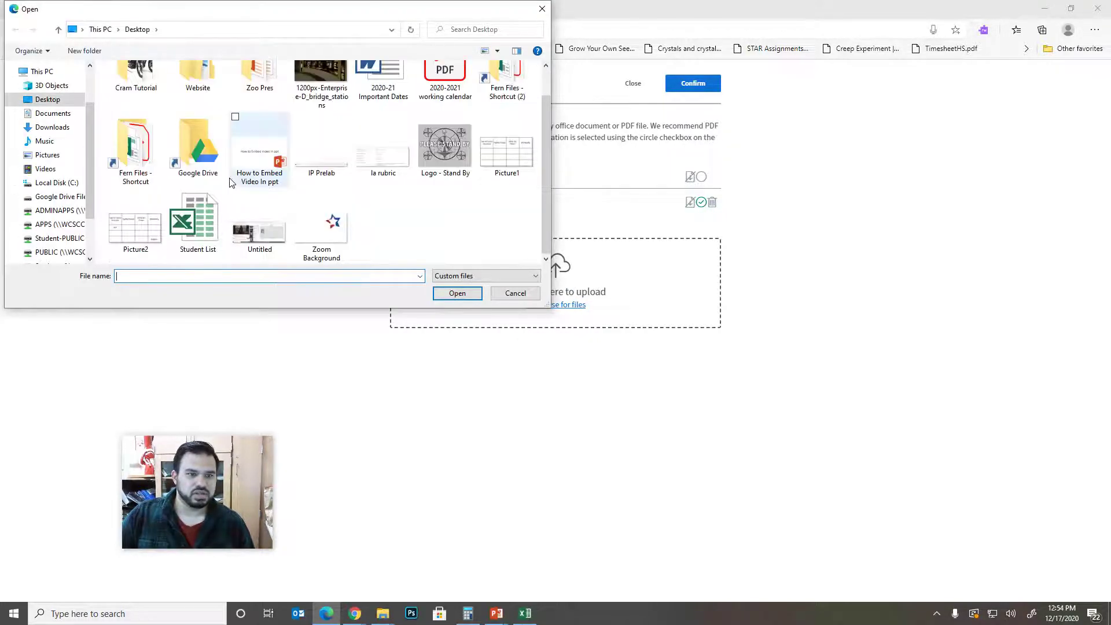
left_click(242, 184)
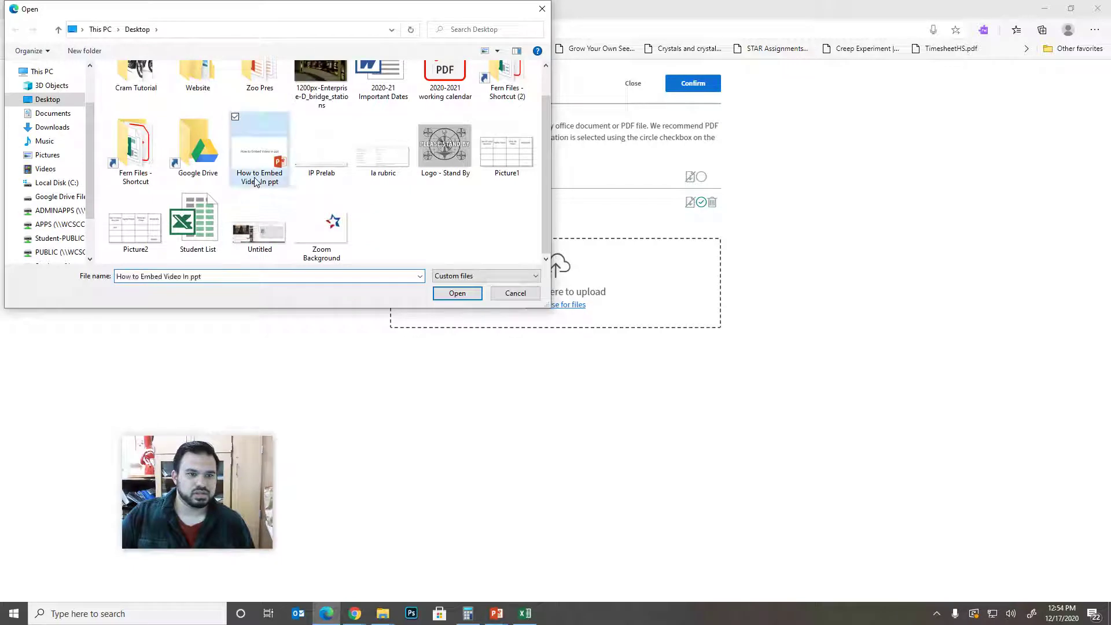
left_click(457, 293)
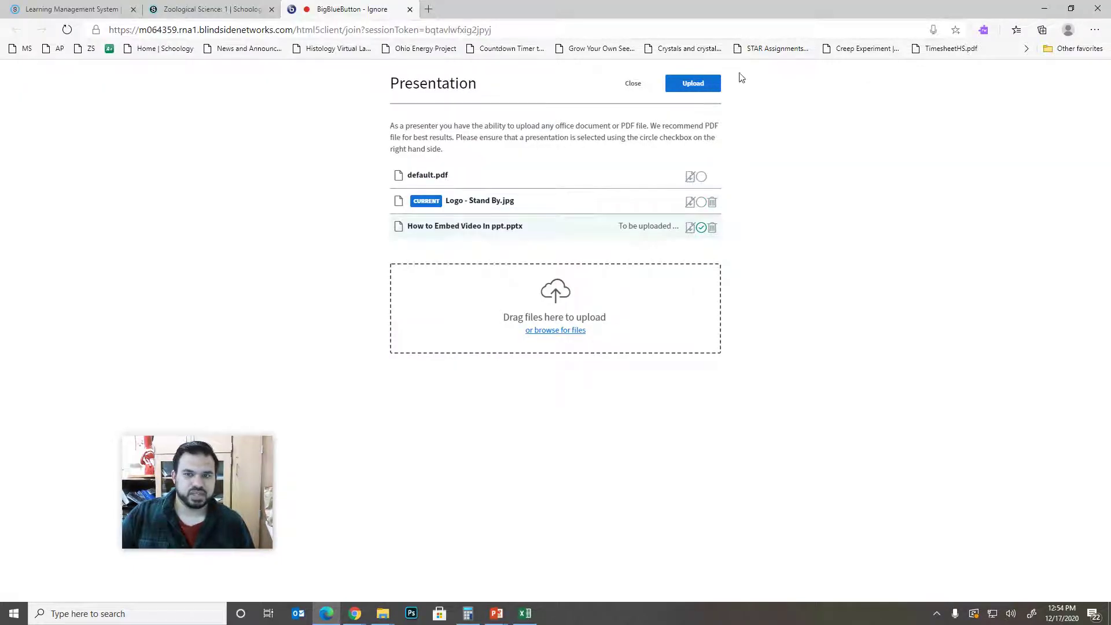
Upload the 'How to Embed Video In ppt' deck and page through its slides, ending on the title slide.
left_click(696, 87)
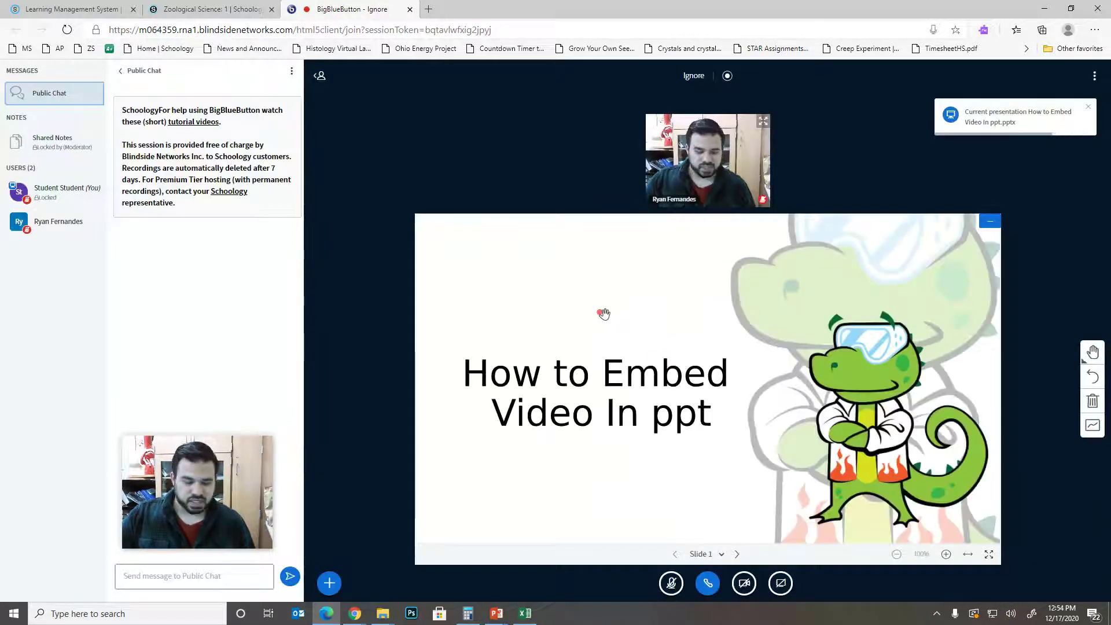
left_click(735, 554)
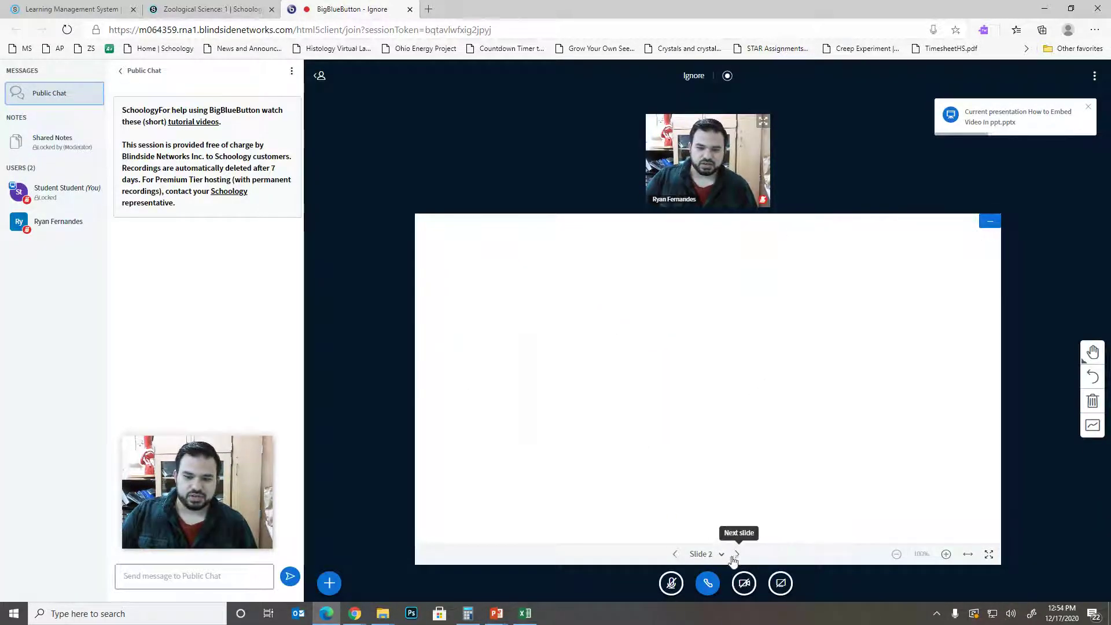
left_click(675, 554)
left_click(736, 554)
left_click(737, 554)
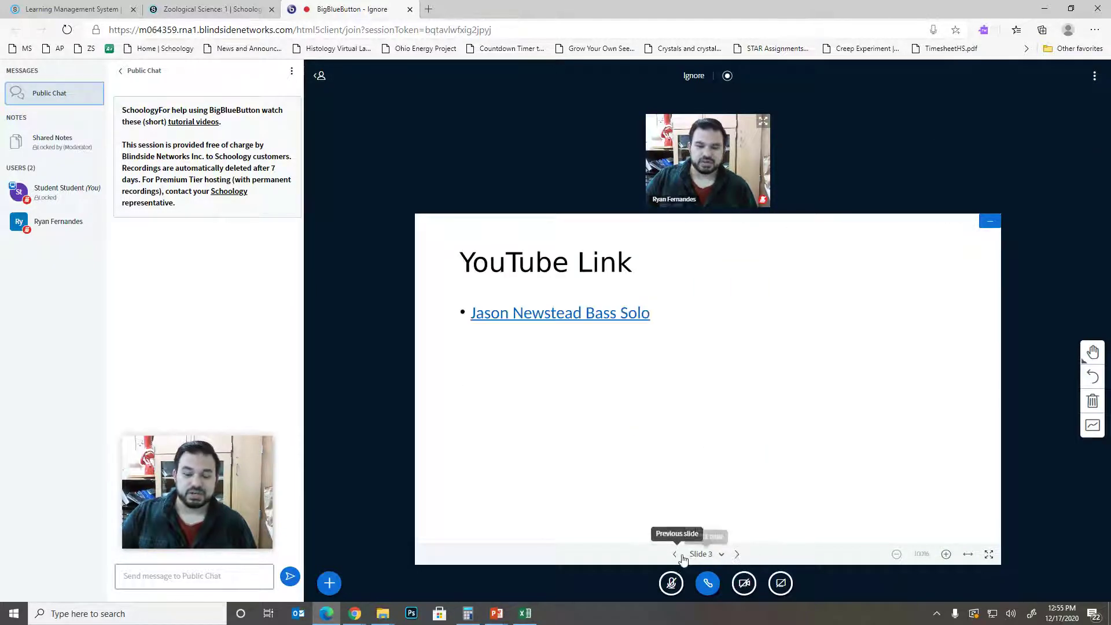
left_click(675, 555)
left_click(675, 554)
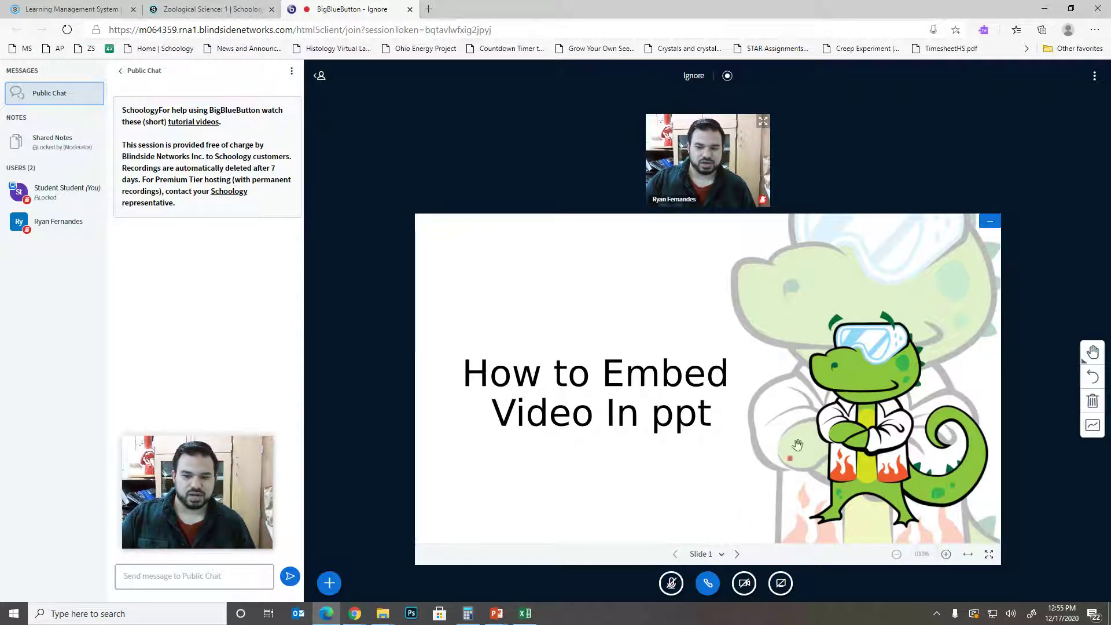
Advance to Slide 3 'YouTube Link', then start a screen share and cancel it.
left_click(736, 555)
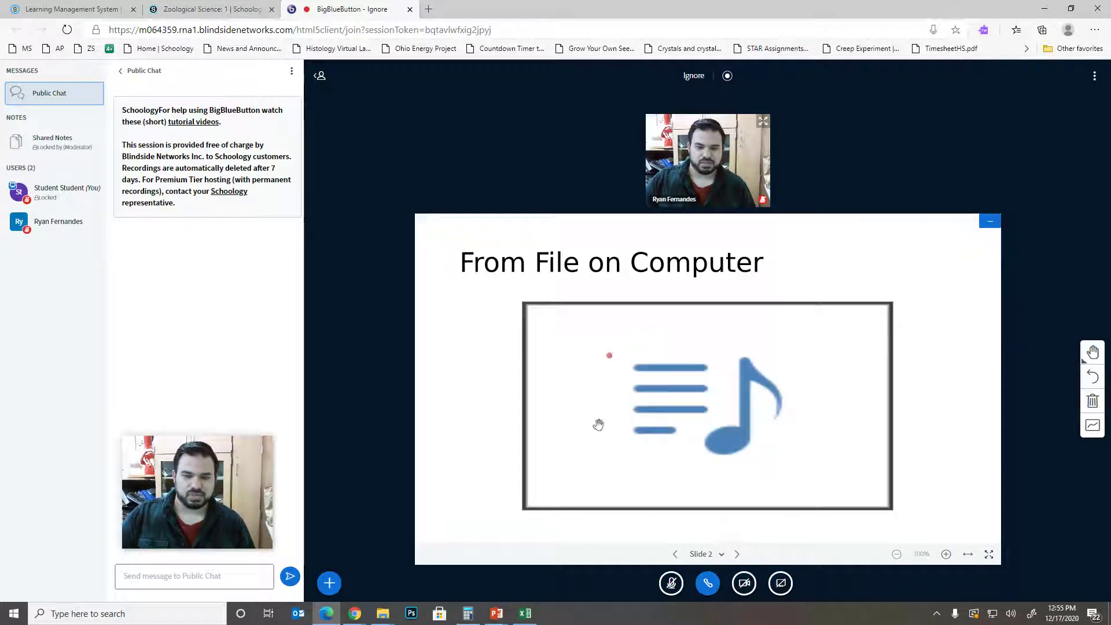
left_click(736, 554)
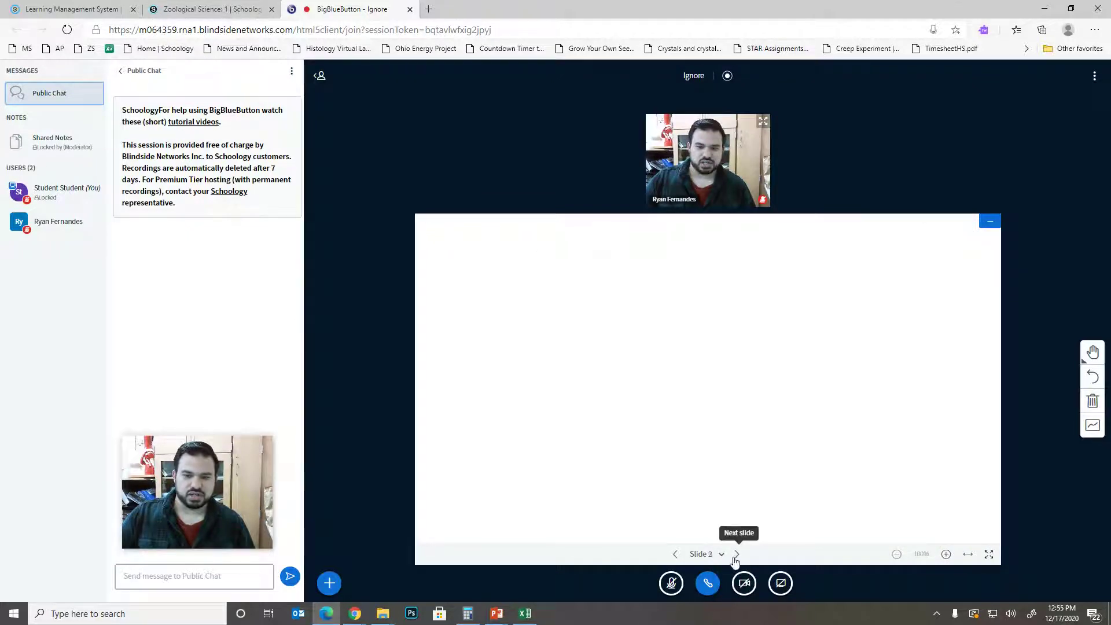
left_click(781, 583)
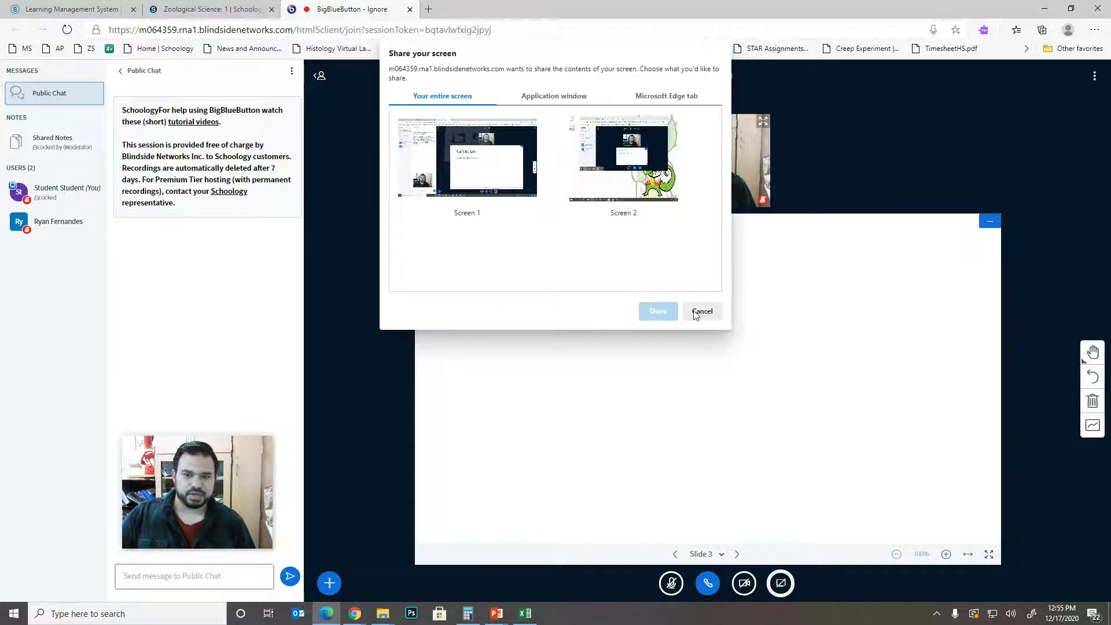
left_click(700, 312)
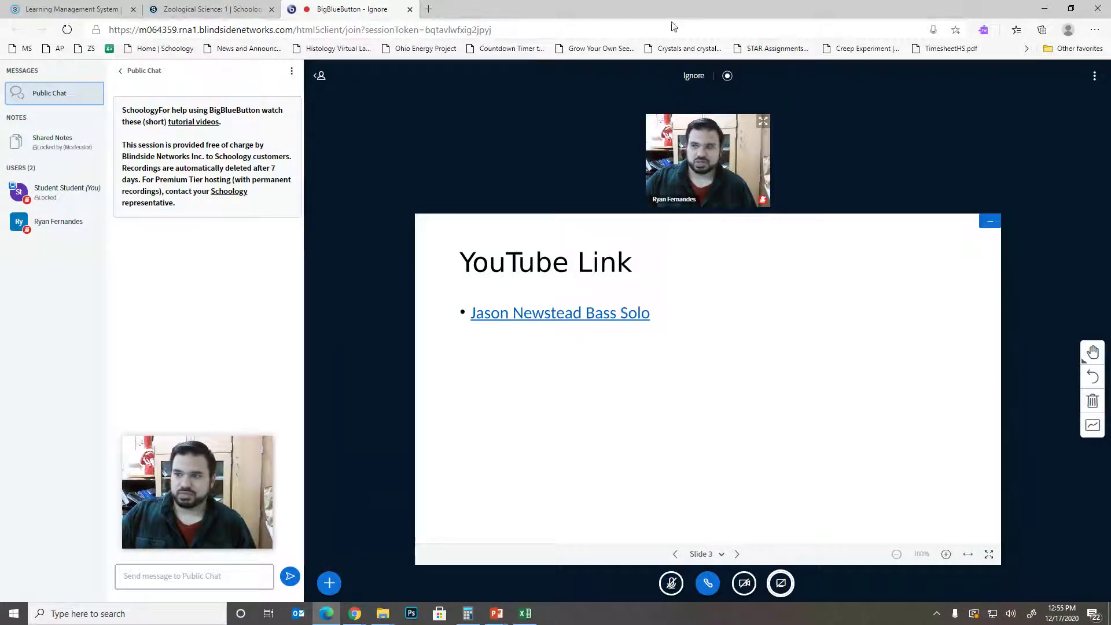
Switch back to the BigBlueButton conference window in the browser.
left_click(347, 618)
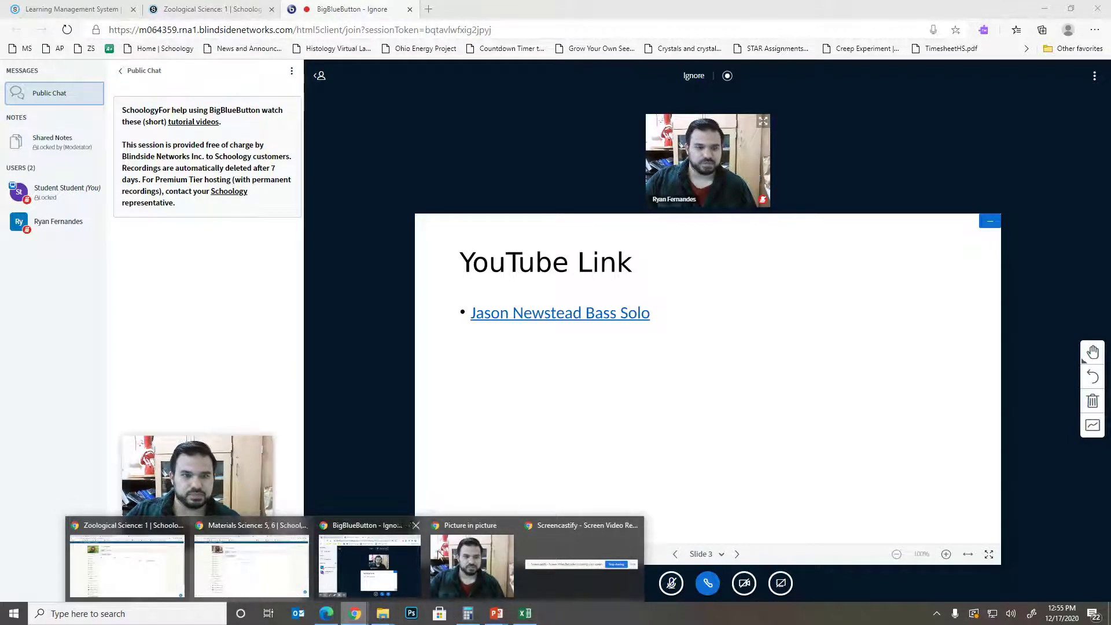
left_click(544, 6)
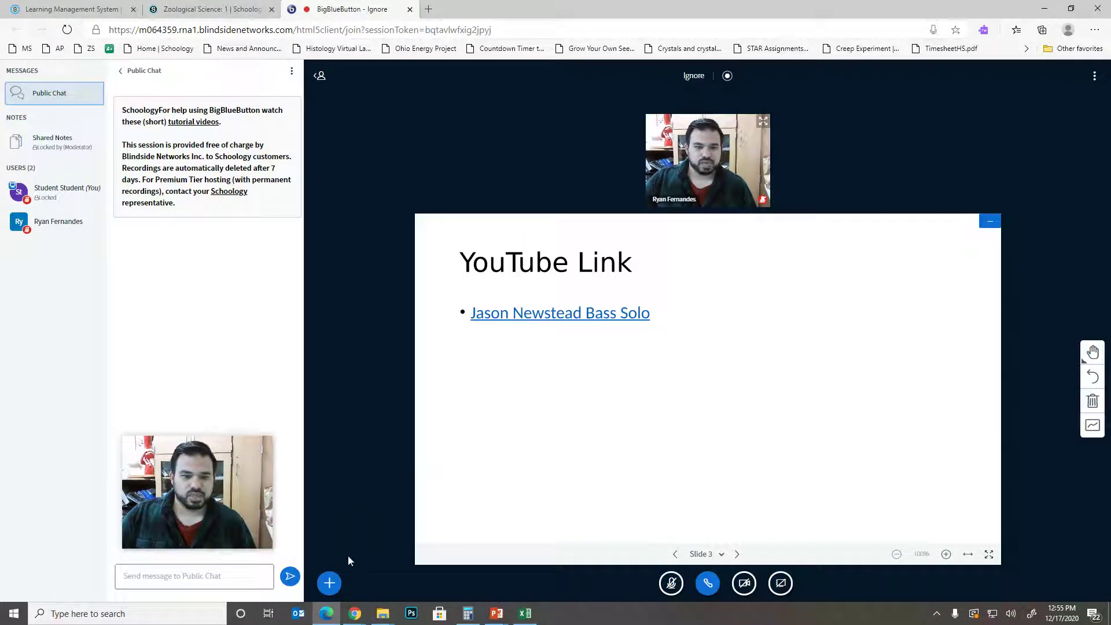
right_click(333, 582)
key("Escape")
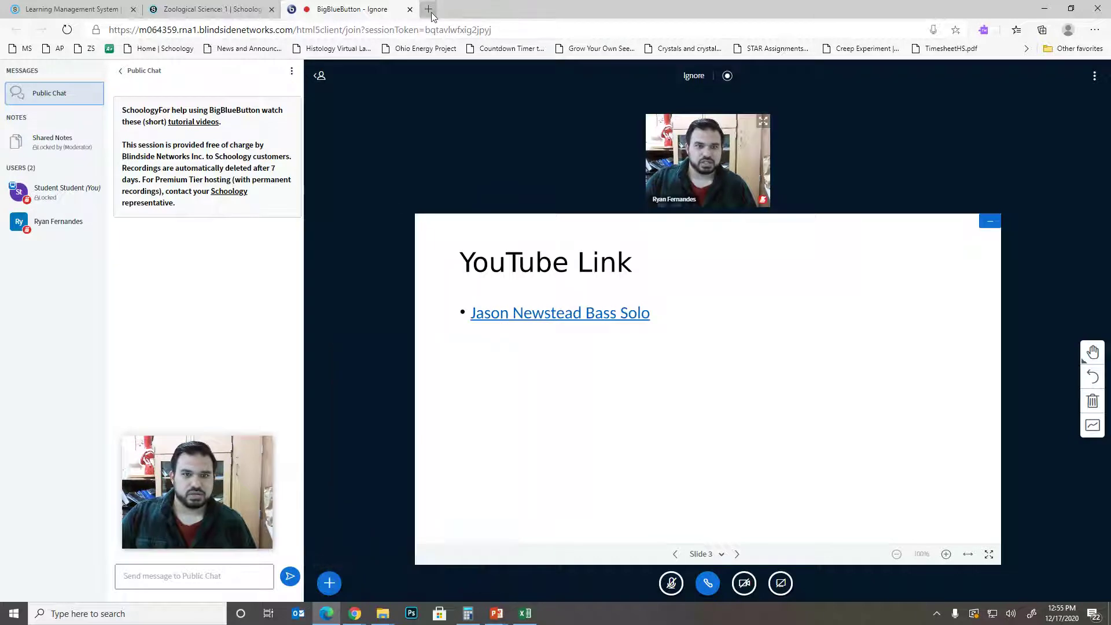
Open youtube.com in a new Edge tab.
left_click(428, 9)
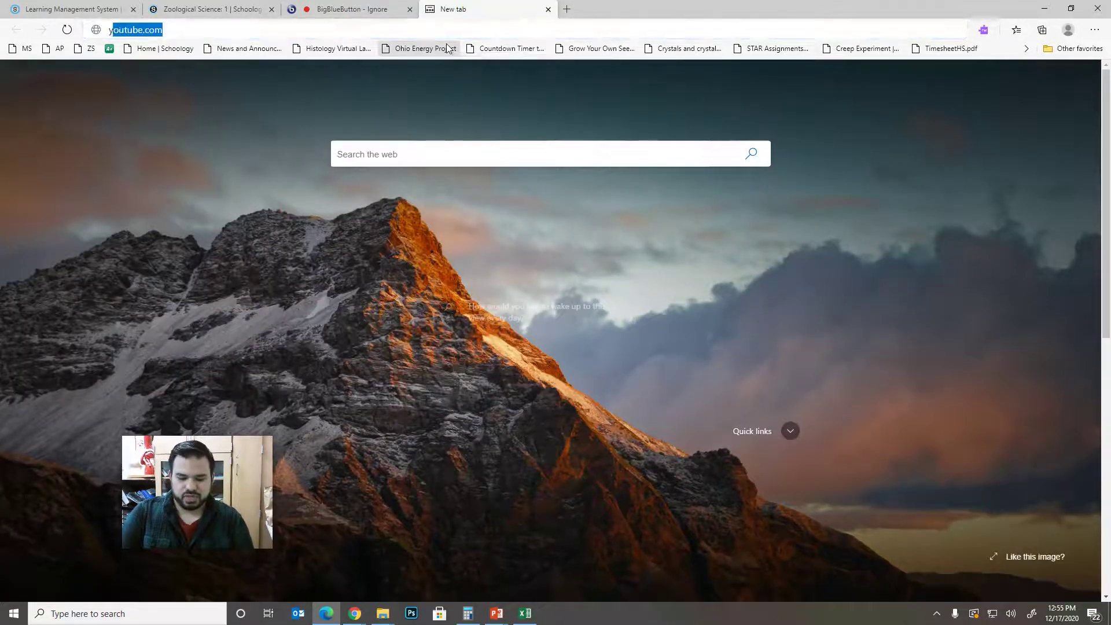
type("youtube.com")
key("Return")
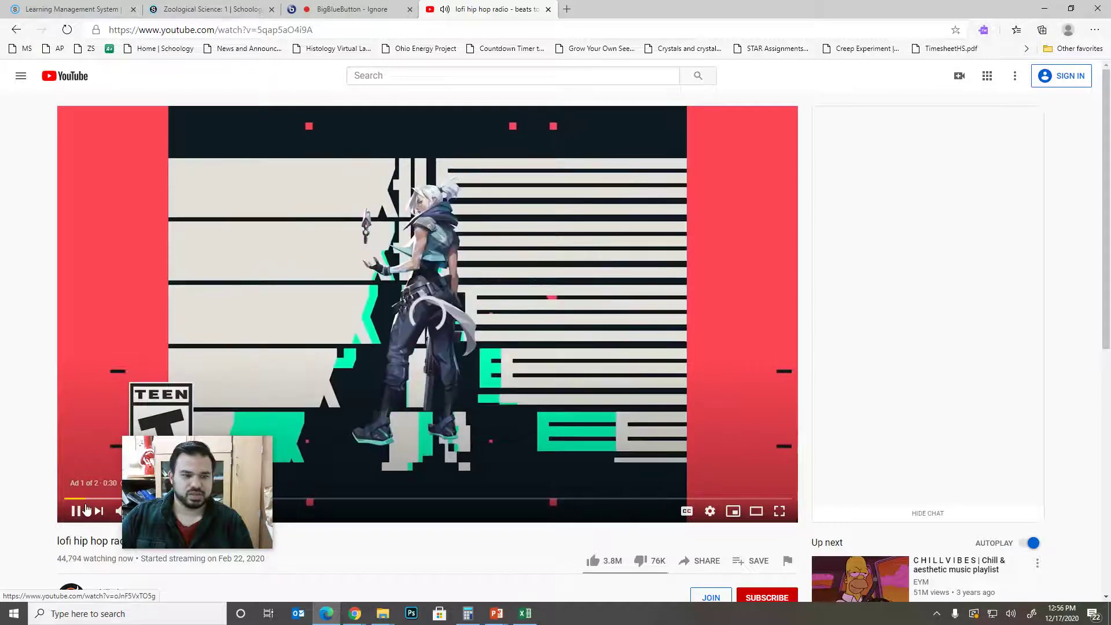
Pause the ad on the lofi hip hop radio stream and scroll to the controls below the video.
left_click(86, 509)
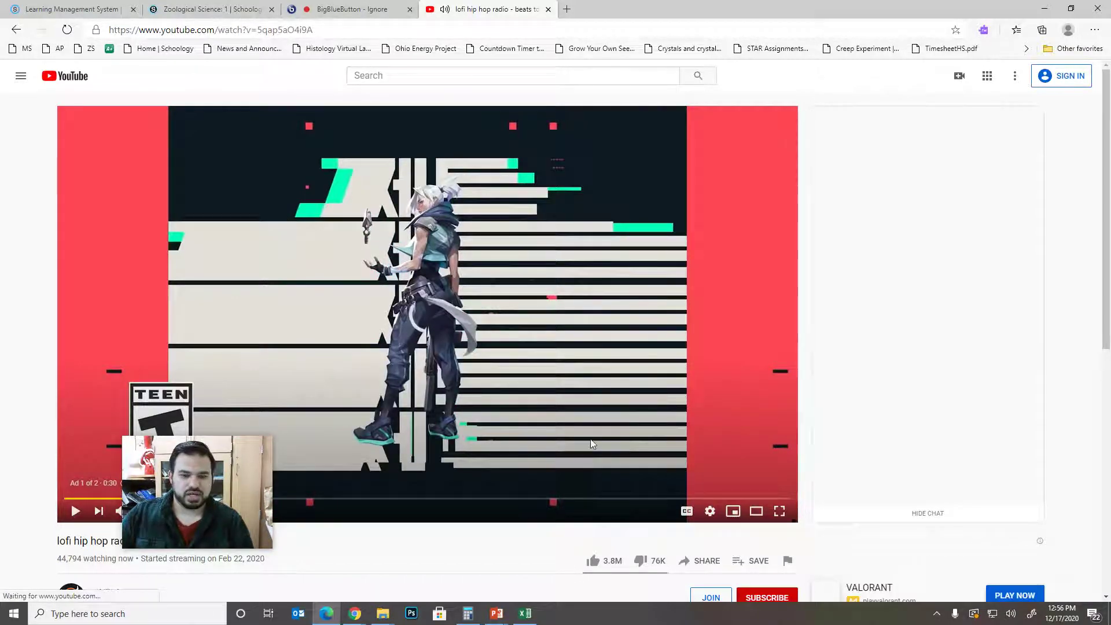
left_click_drag(1106, 292, 1106, 315)
scroll(913, 381, "down", 2)
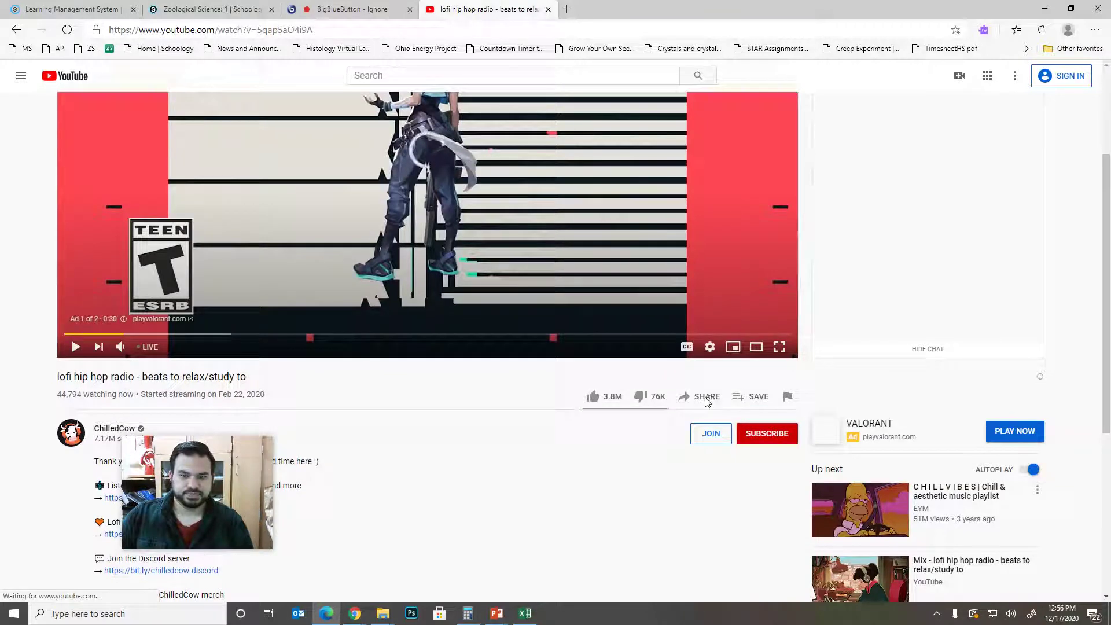
scroll(566, 367, "down", 5)
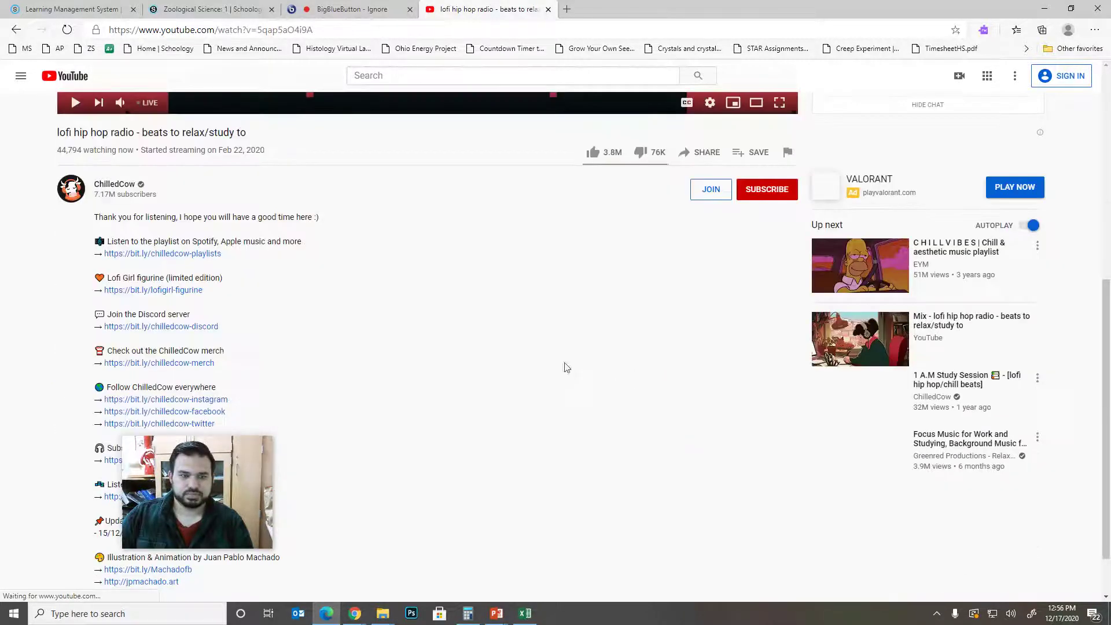
scroll(468, 405, "up", 5)
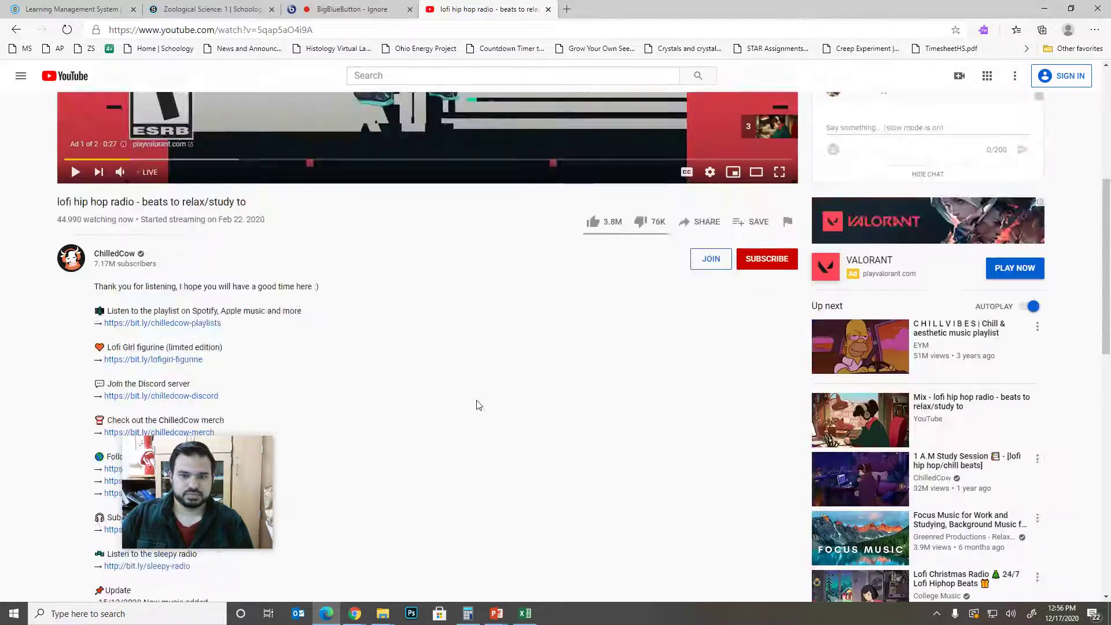
scroll(695, 280, "down", 4)
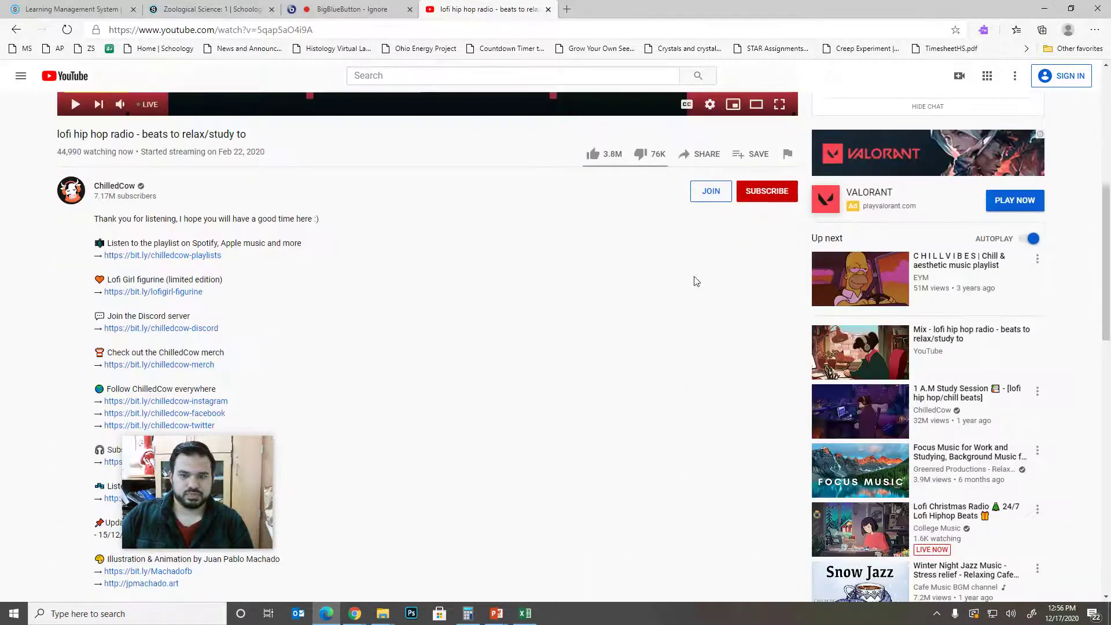
scroll(698, 249, "up", 1)
Copy the stream's youtu.be share link and return to the conference tab.
left_click(697, 240)
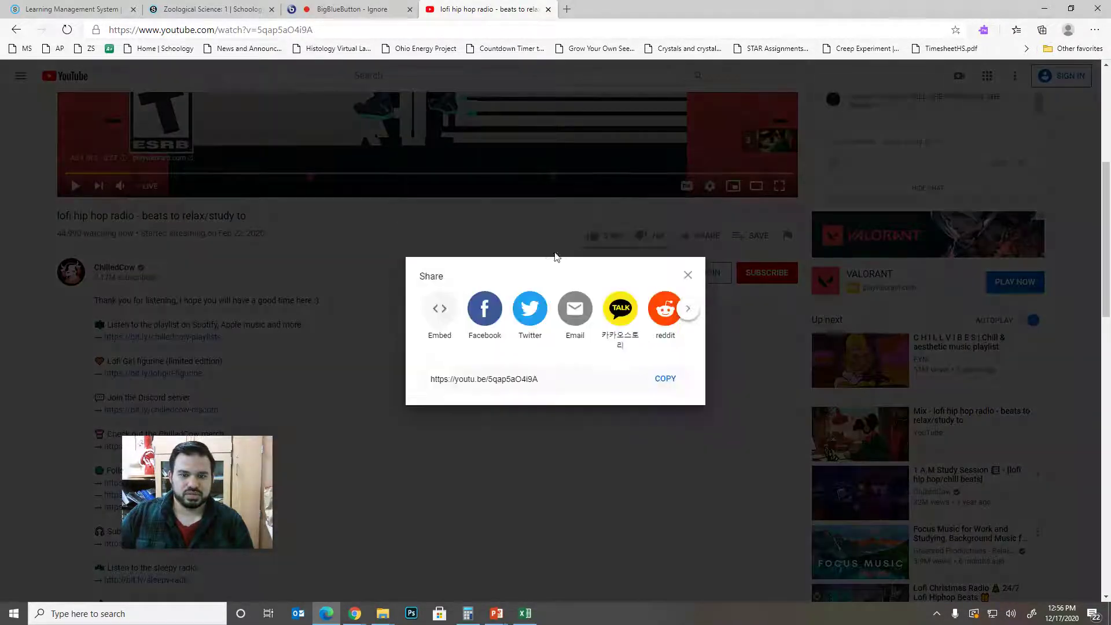
left_click(665, 378)
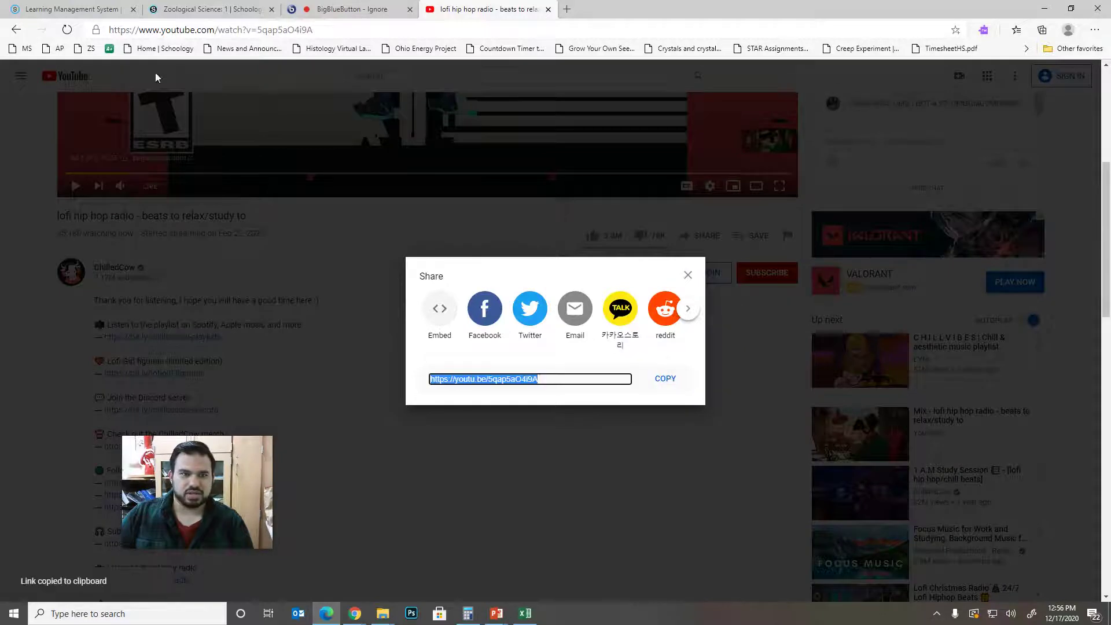
left_click(328, 18)
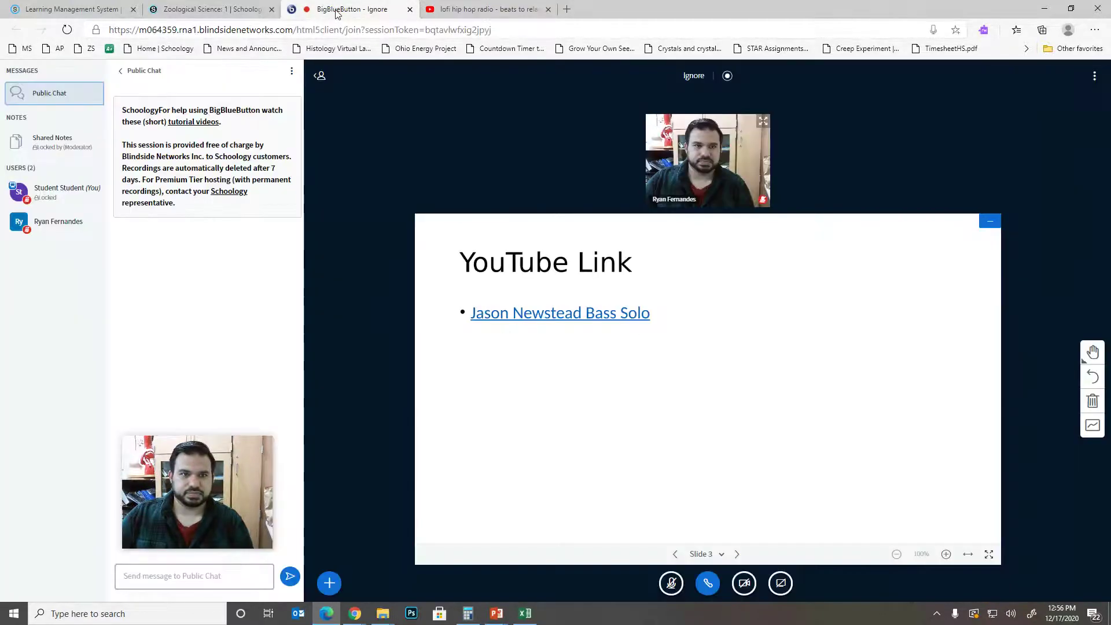
Share the copied lofi hip hop radio link as an external video in the conference.
left_click(330, 584)
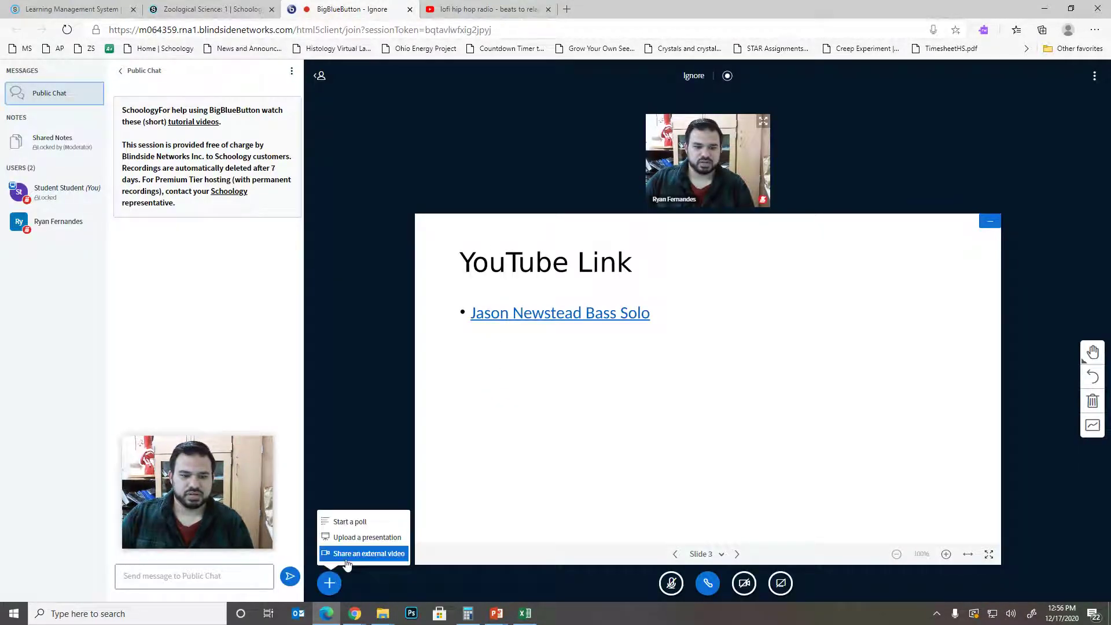
left_click(365, 554)
left_click(497, 323)
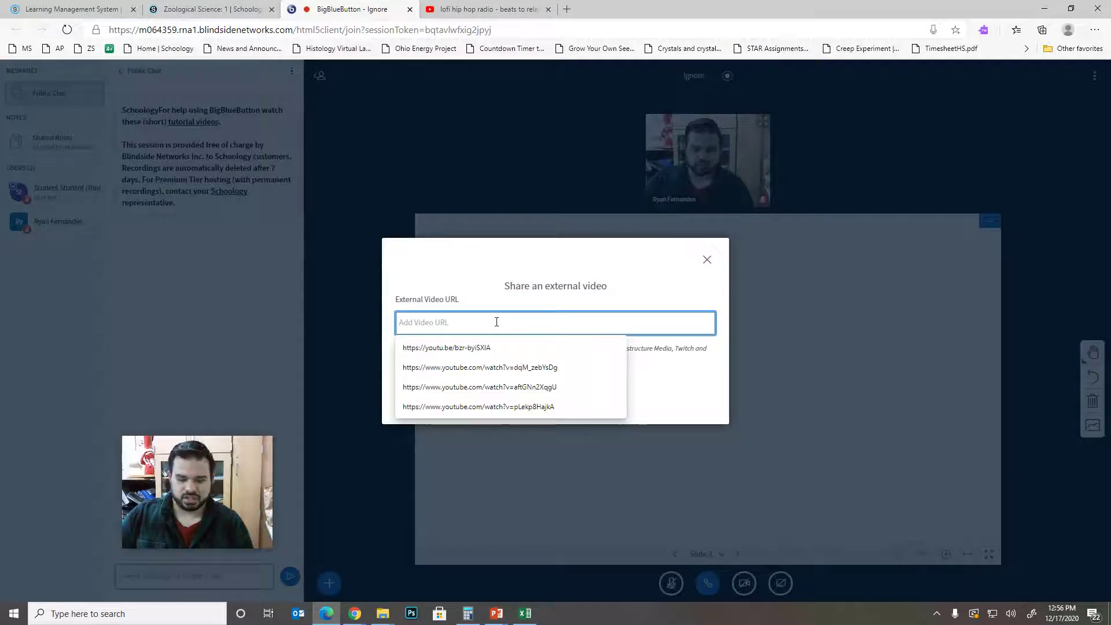
key("ctrl+v")
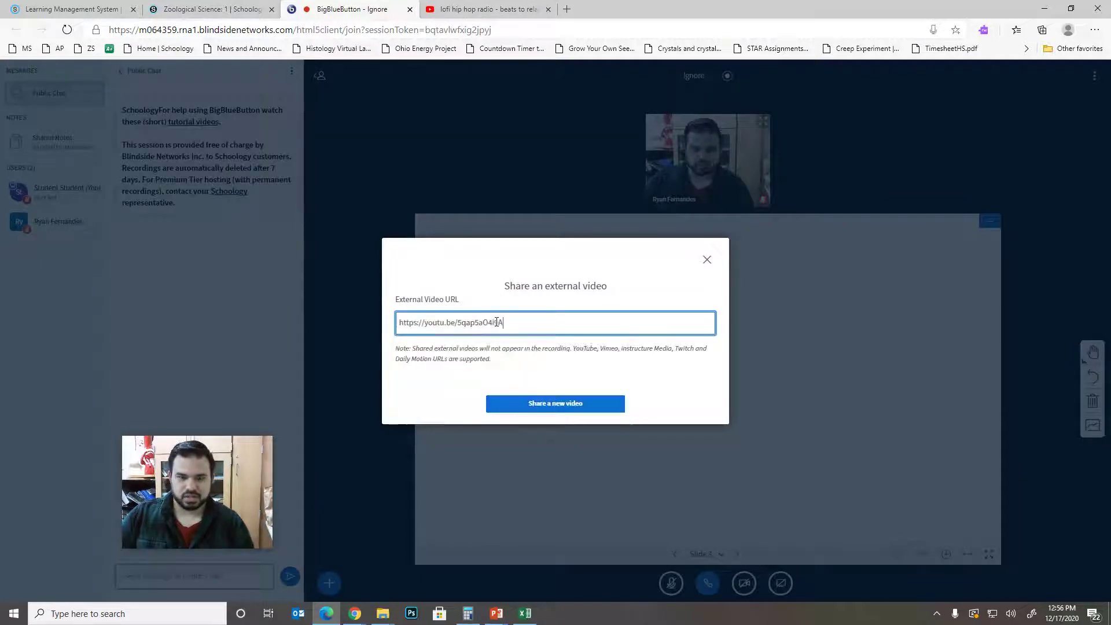
left_click(539, 409)
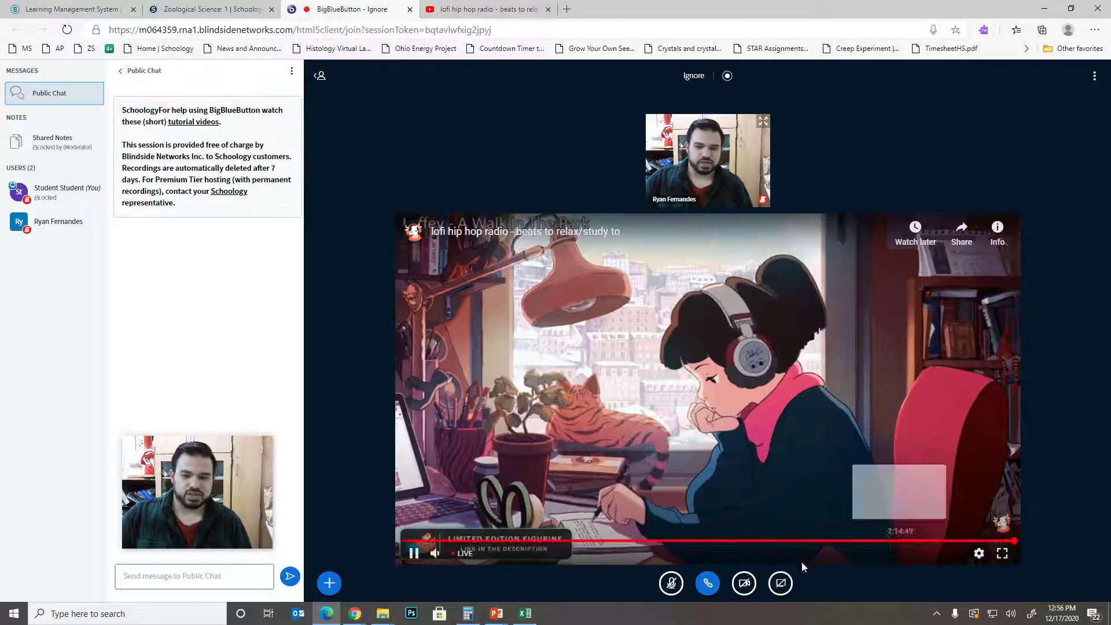
Pause, resume, and pause the shared stream again.
left_click(413, 552)
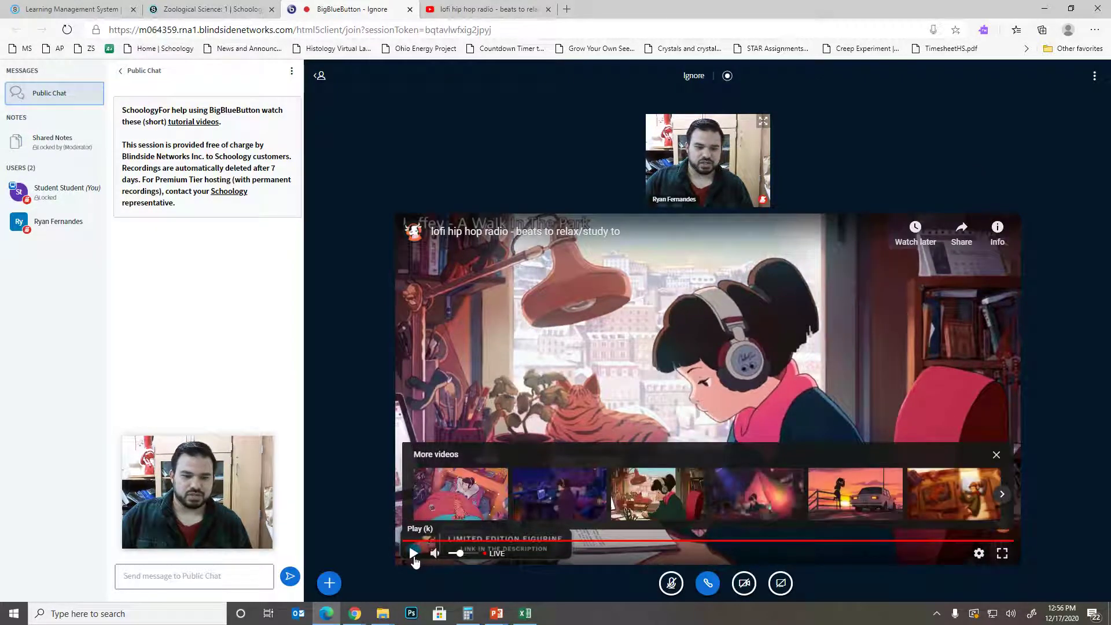
left_click(414, 553)
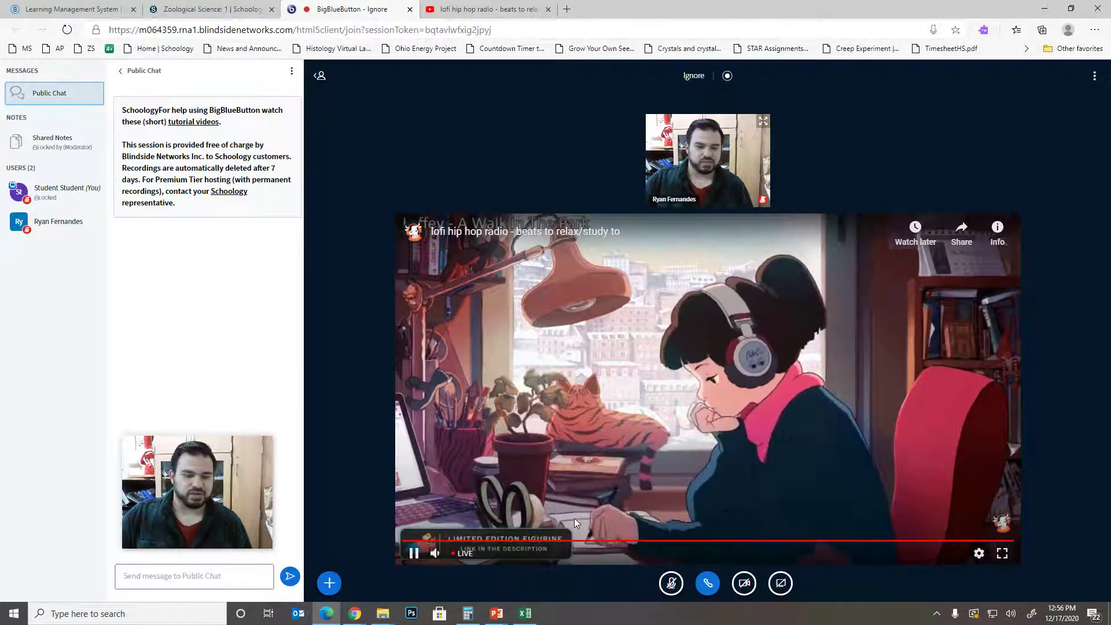
left_click(421, 553)
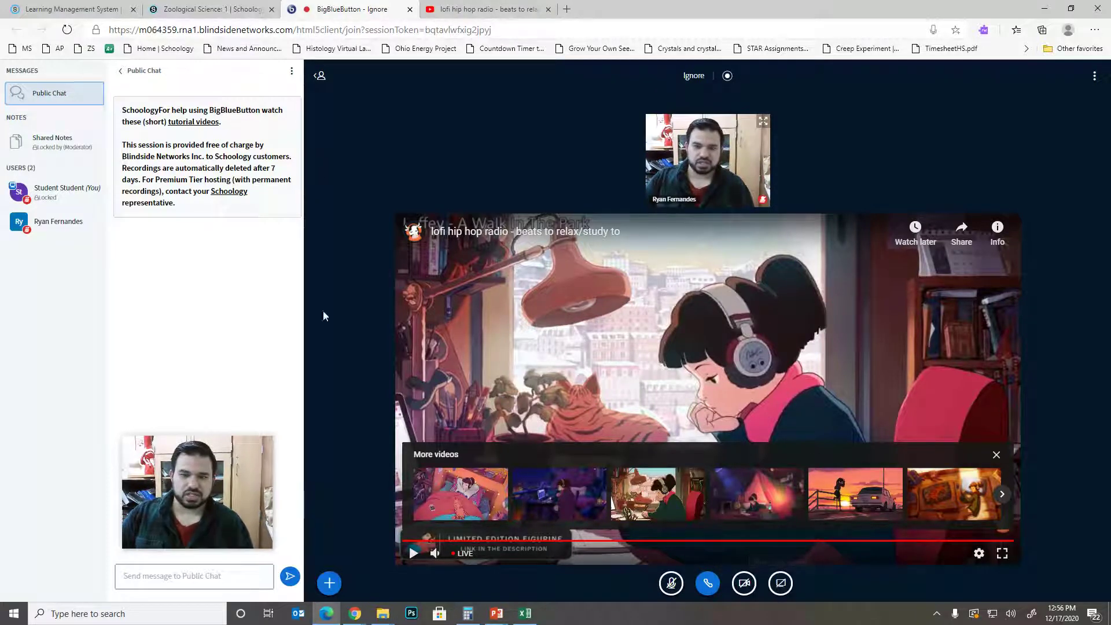
Open the screen-share picker, view the Application window options, and cancel without sharing.
left_click(782, 583)
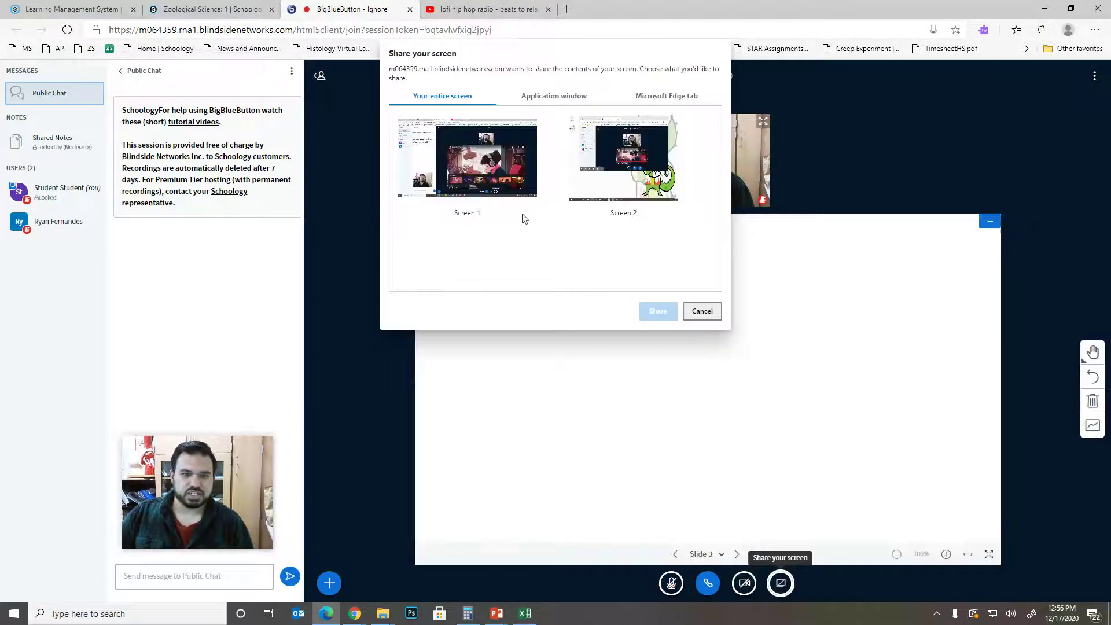
left_click(543, 95)
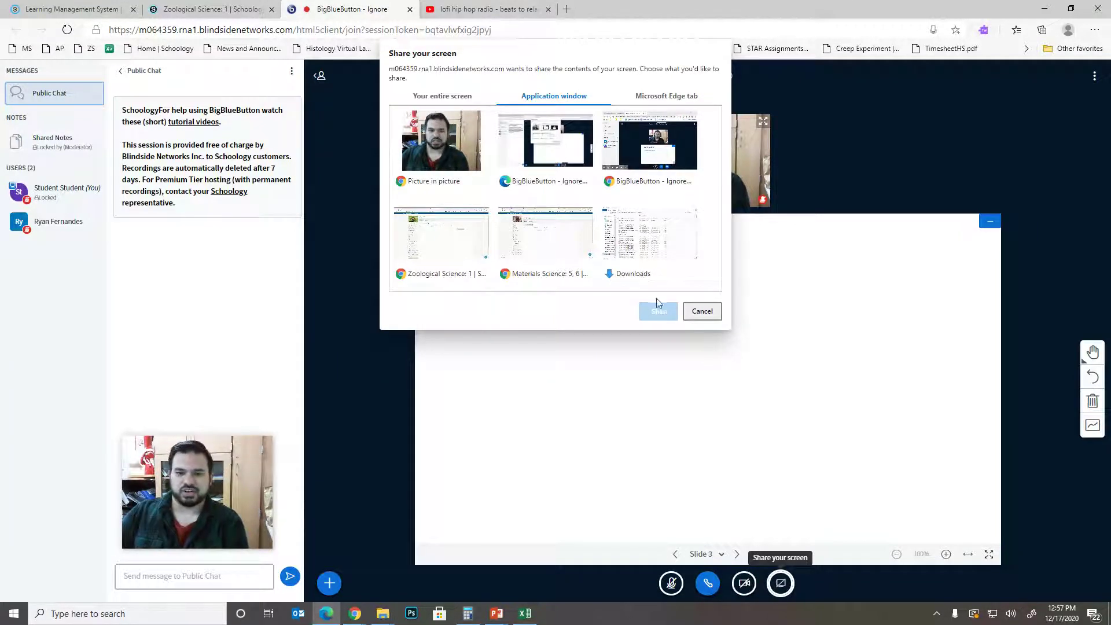
left_click(702, 310)
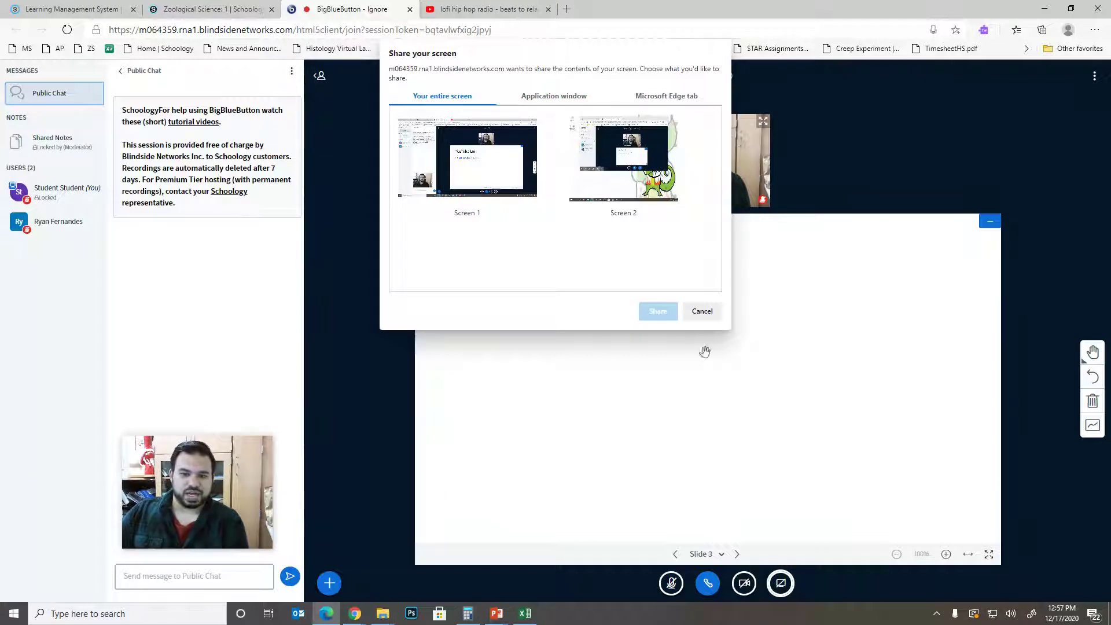
left_click(702, 311)
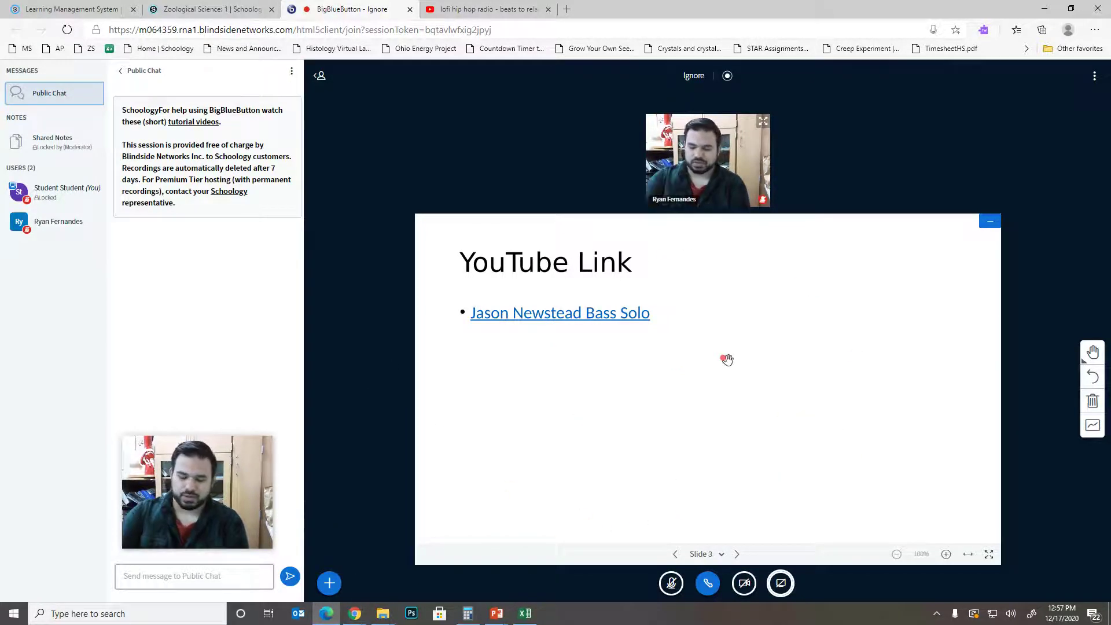
left_click(336, 586)
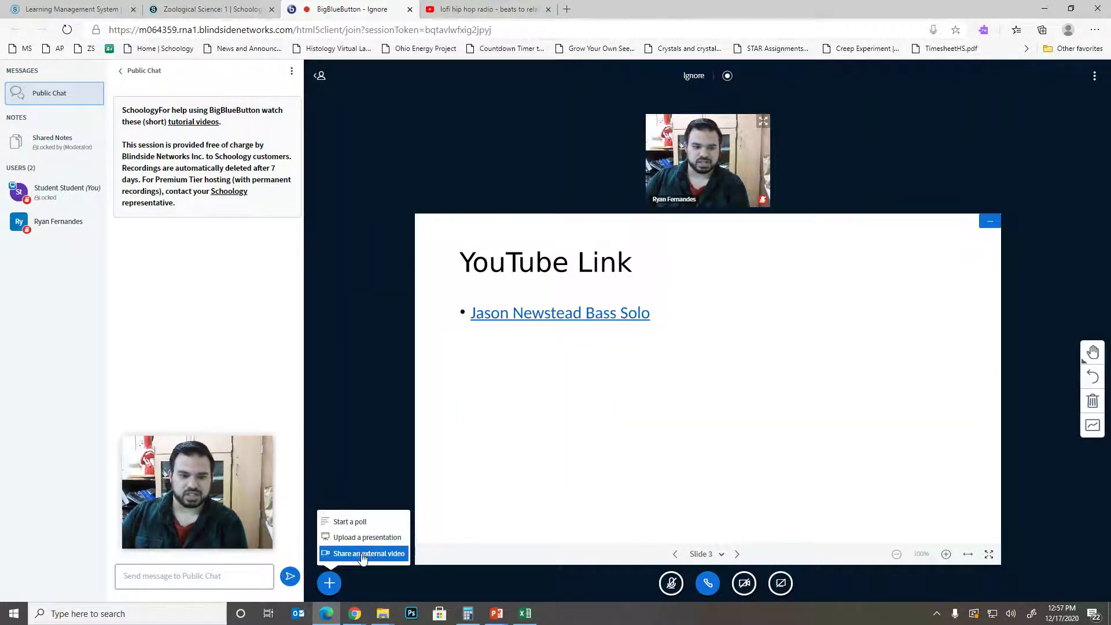
left_click(365, 432)
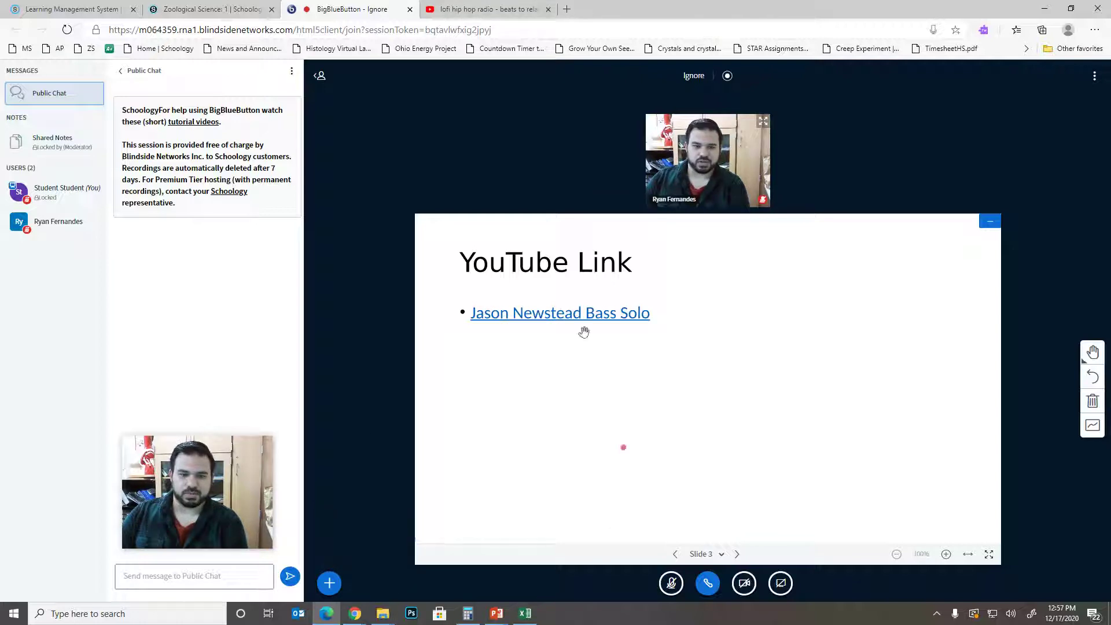